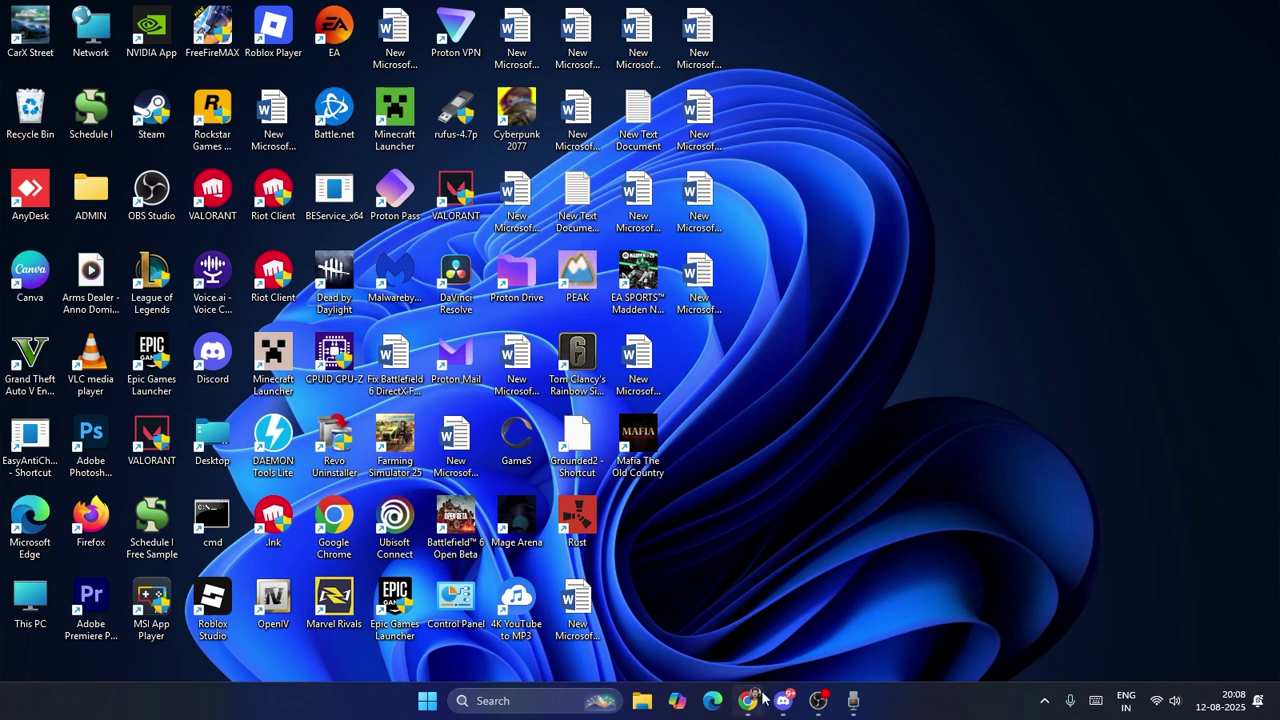
Open Chrome, search Google for "clipchamp" and open the official Microsoft Clipchamp online video editor site.
left_click(748, 700)
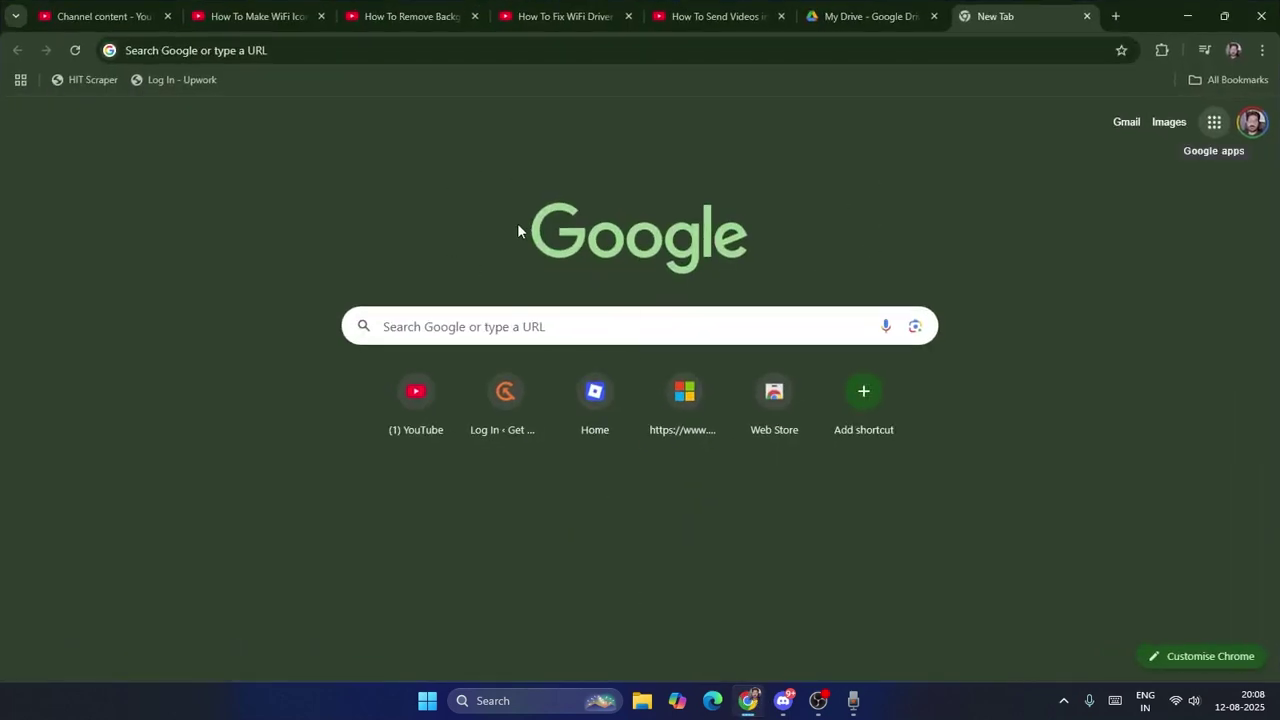
left_click(454, 325)
type("c")
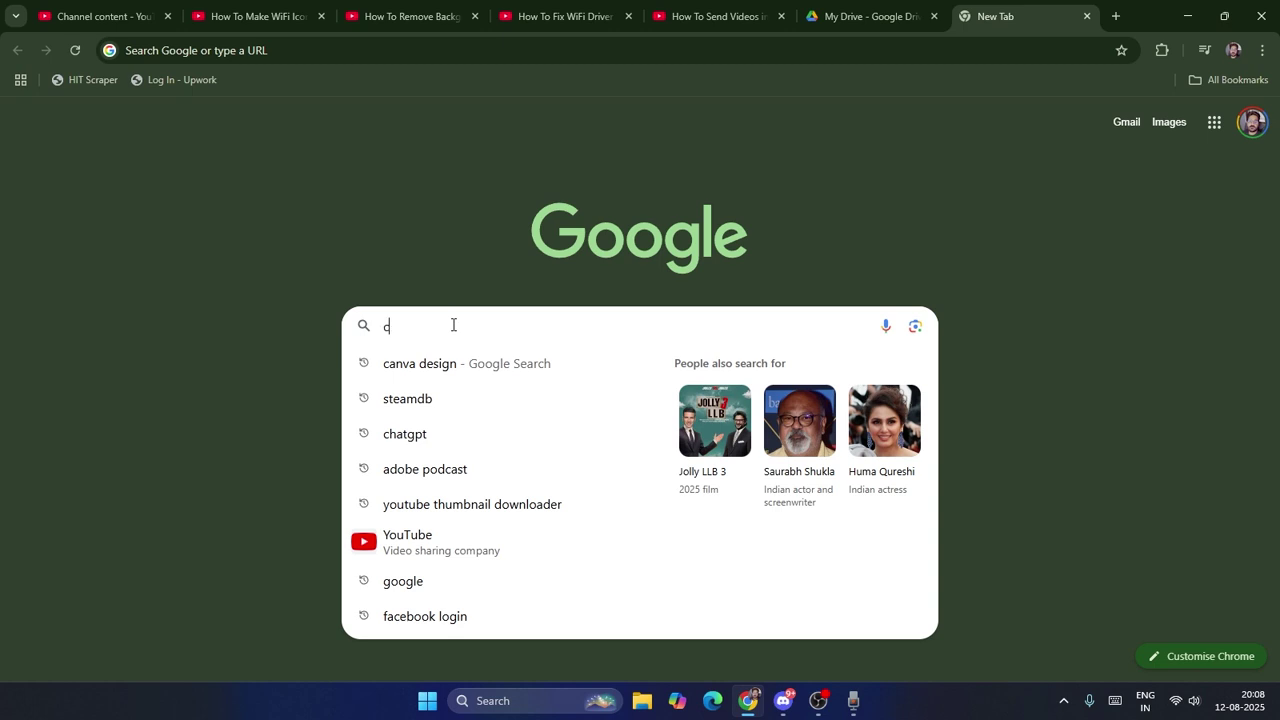
type("lipchamp")
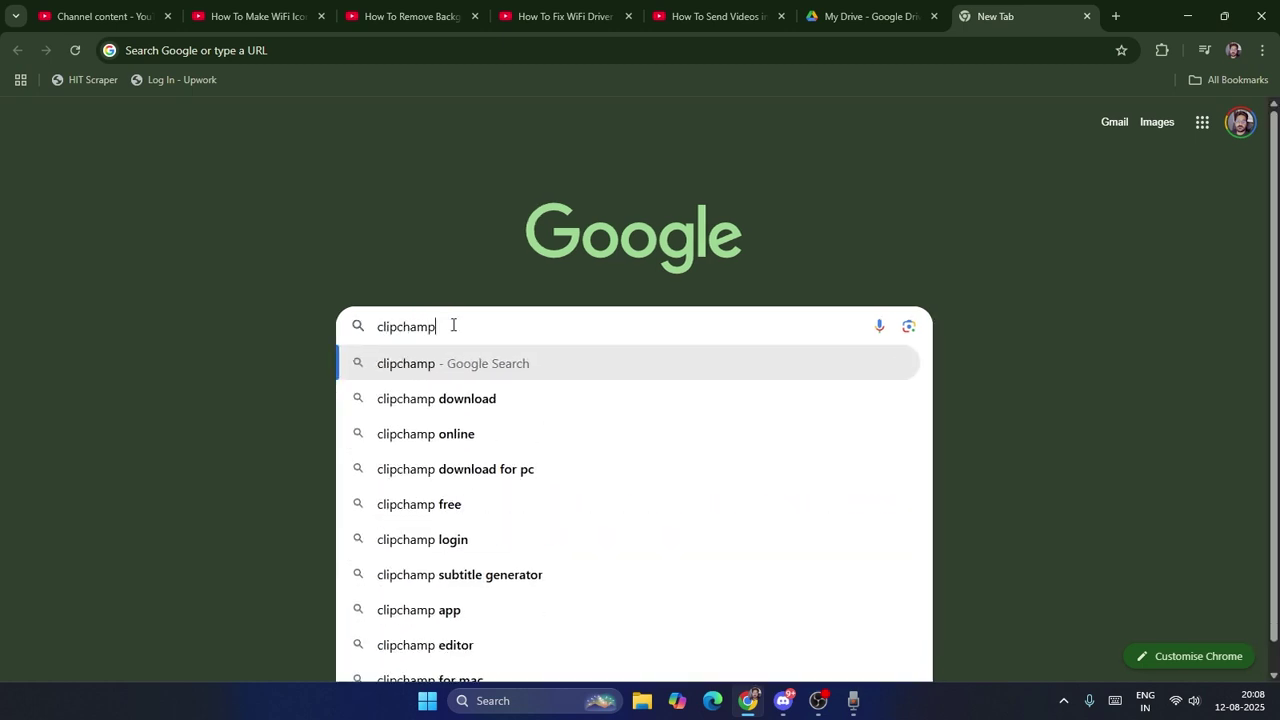
key("Return")
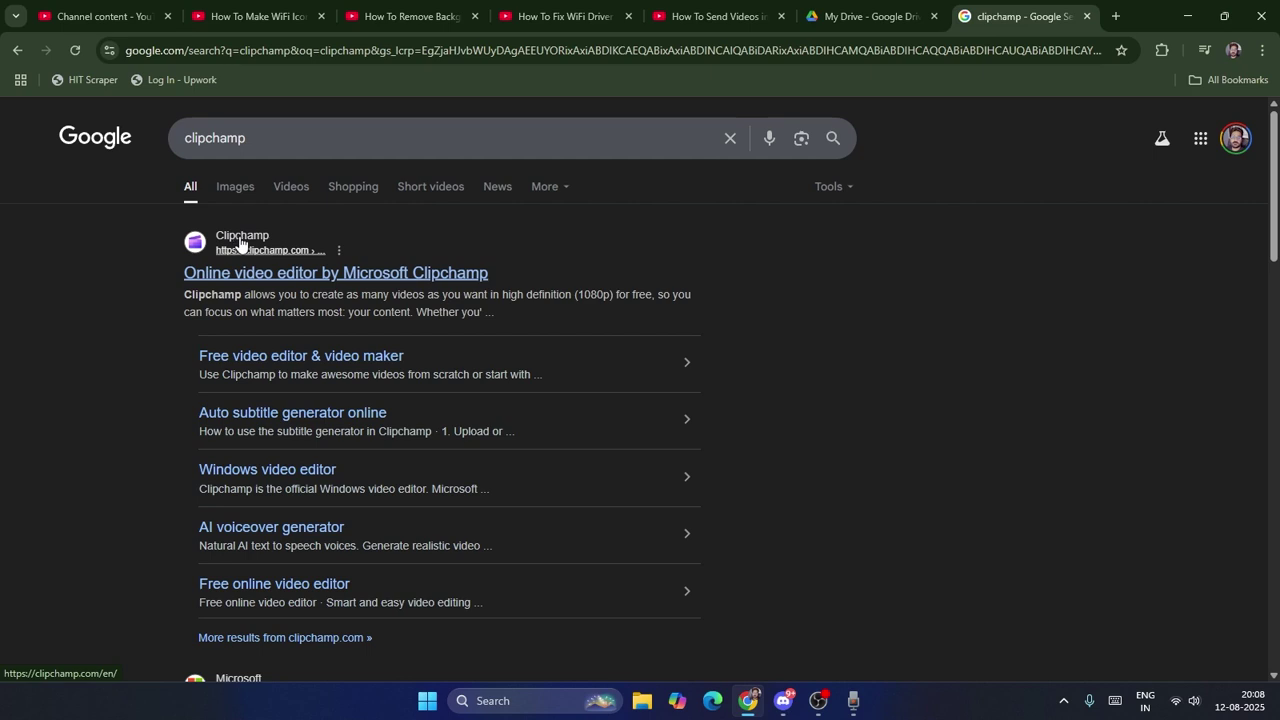
left_click(350, 279)
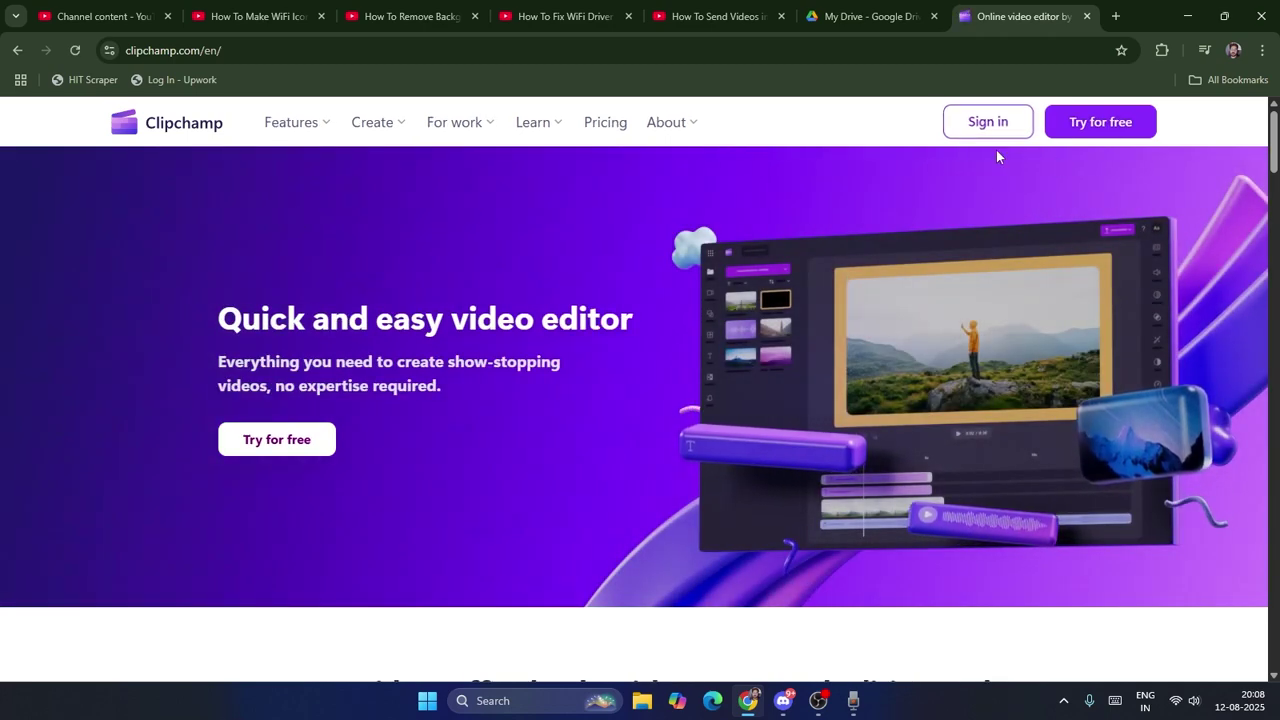
Sign in to Clipchamp for free with the existing Google account and grant the requested access.
left_click(296, 443)
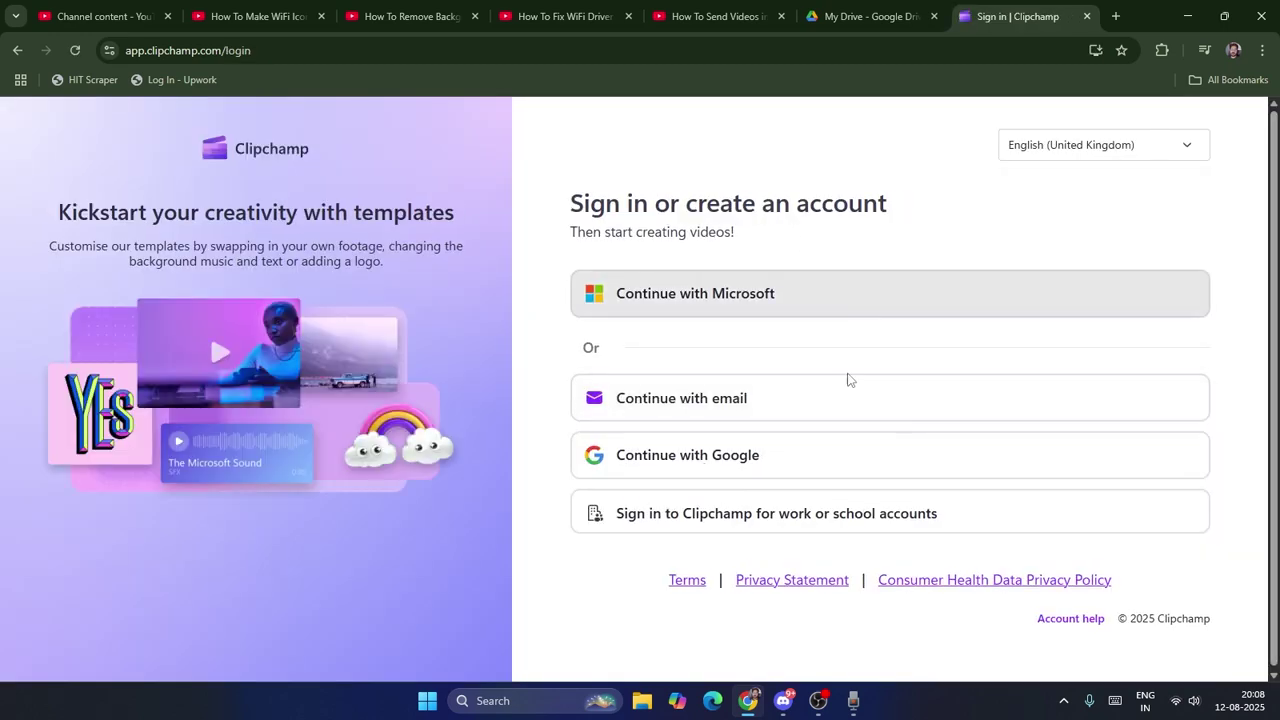
left_click(735, 458)
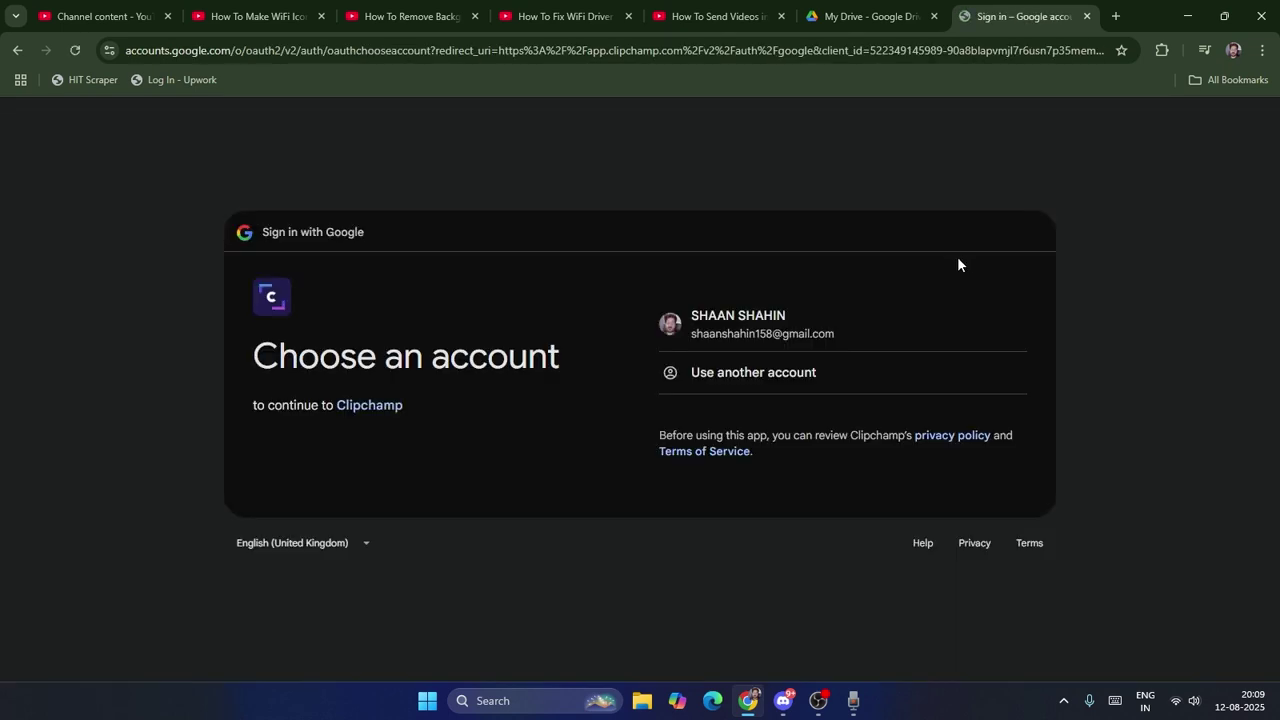
left_click(801, 316)
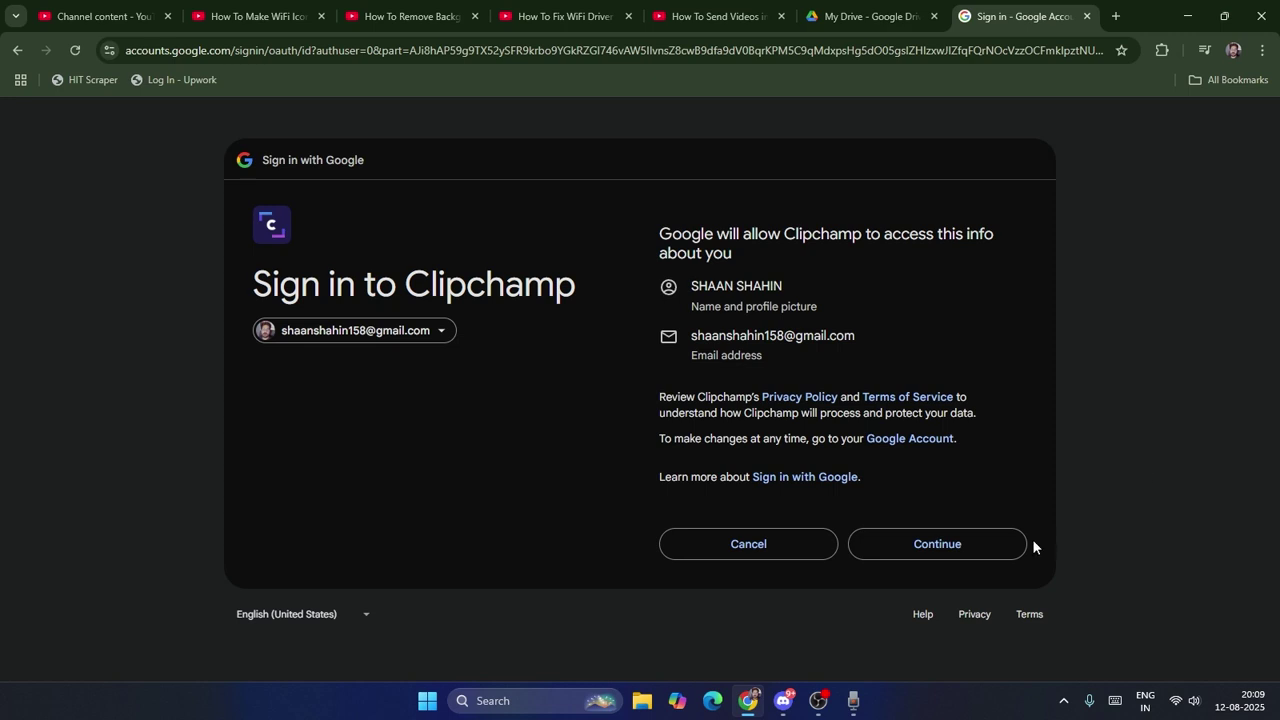
left_click(985, 543)
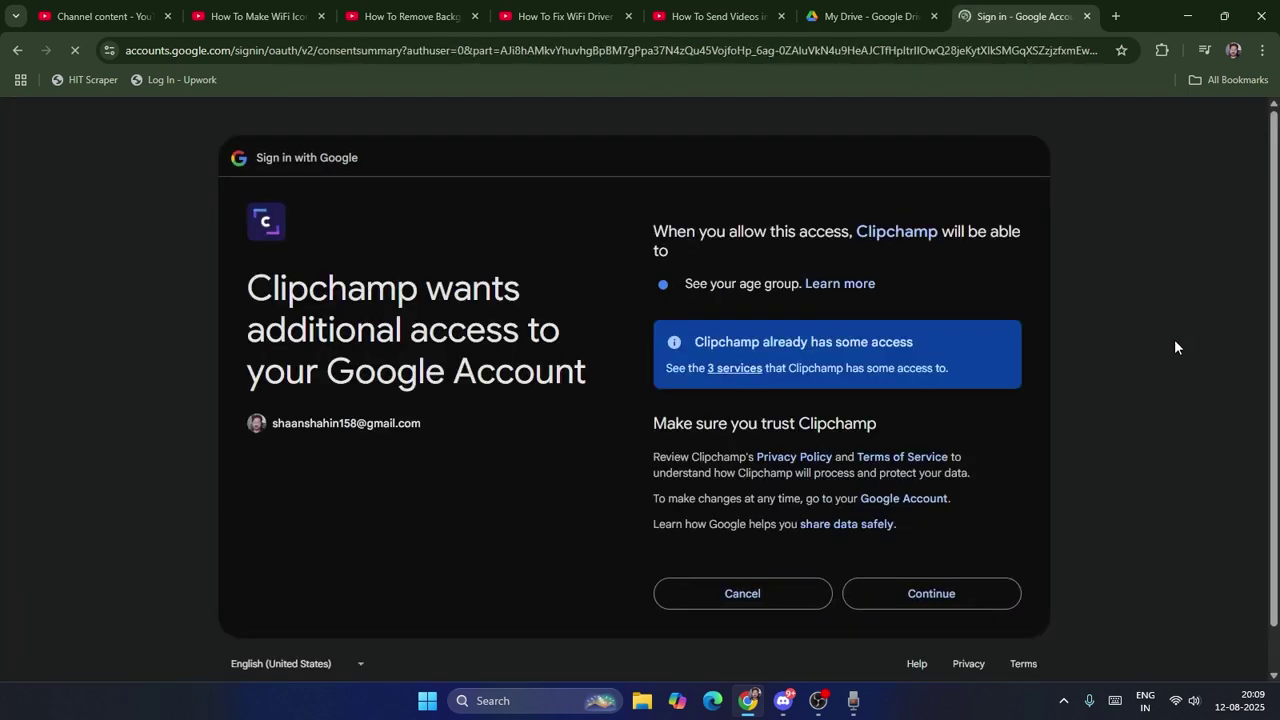
left_click(1002, 595)
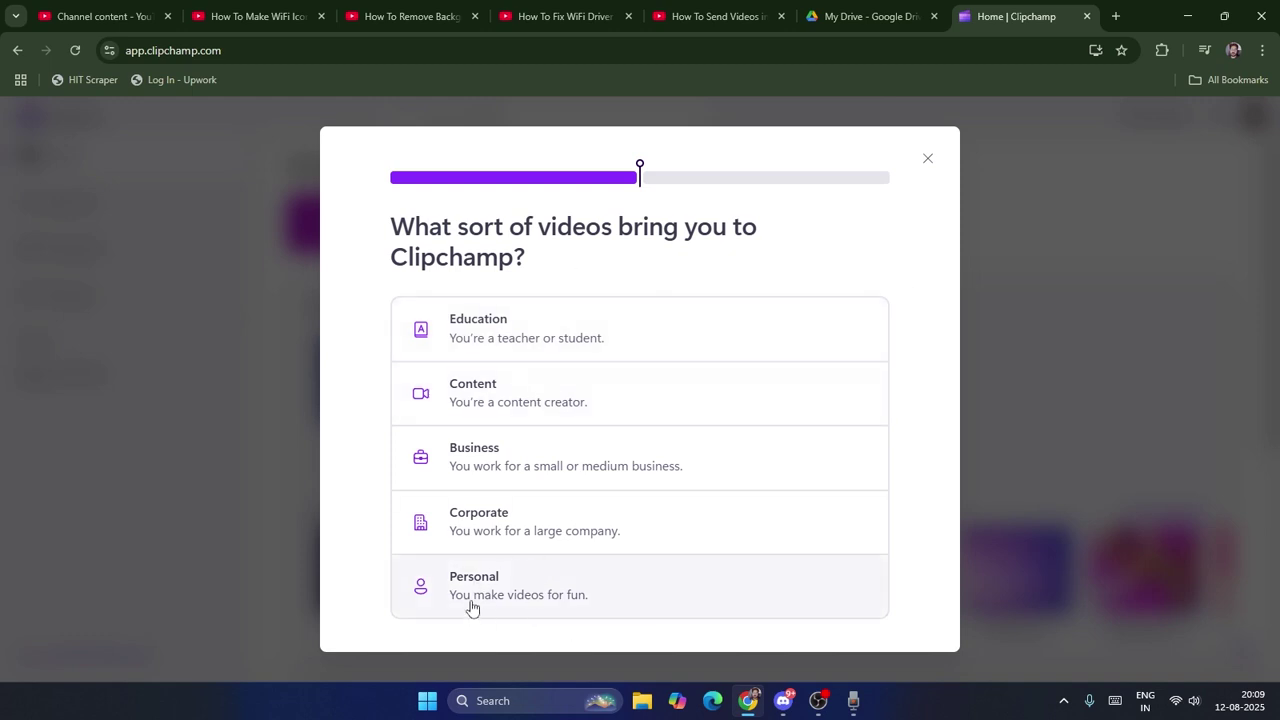
Choose Personal as the type of videos and postpone connecting a Microsoft account.
left_click(512, 597)
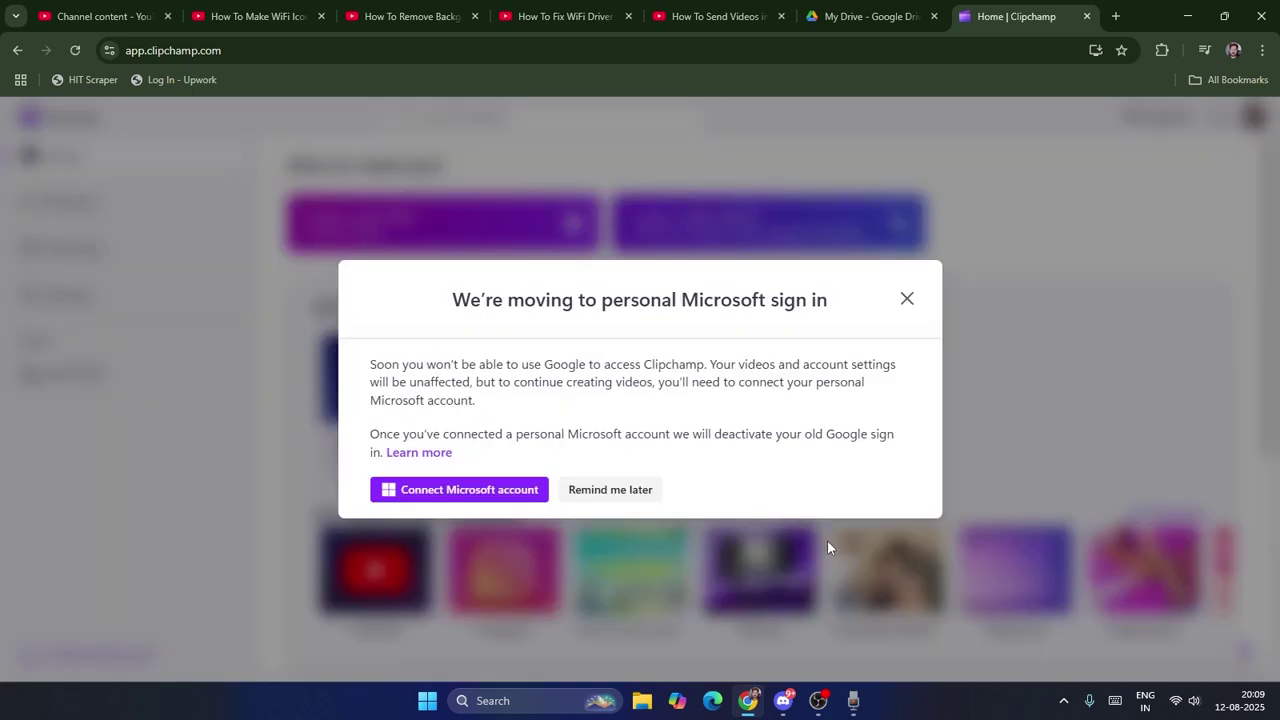
left_click(629, 490)
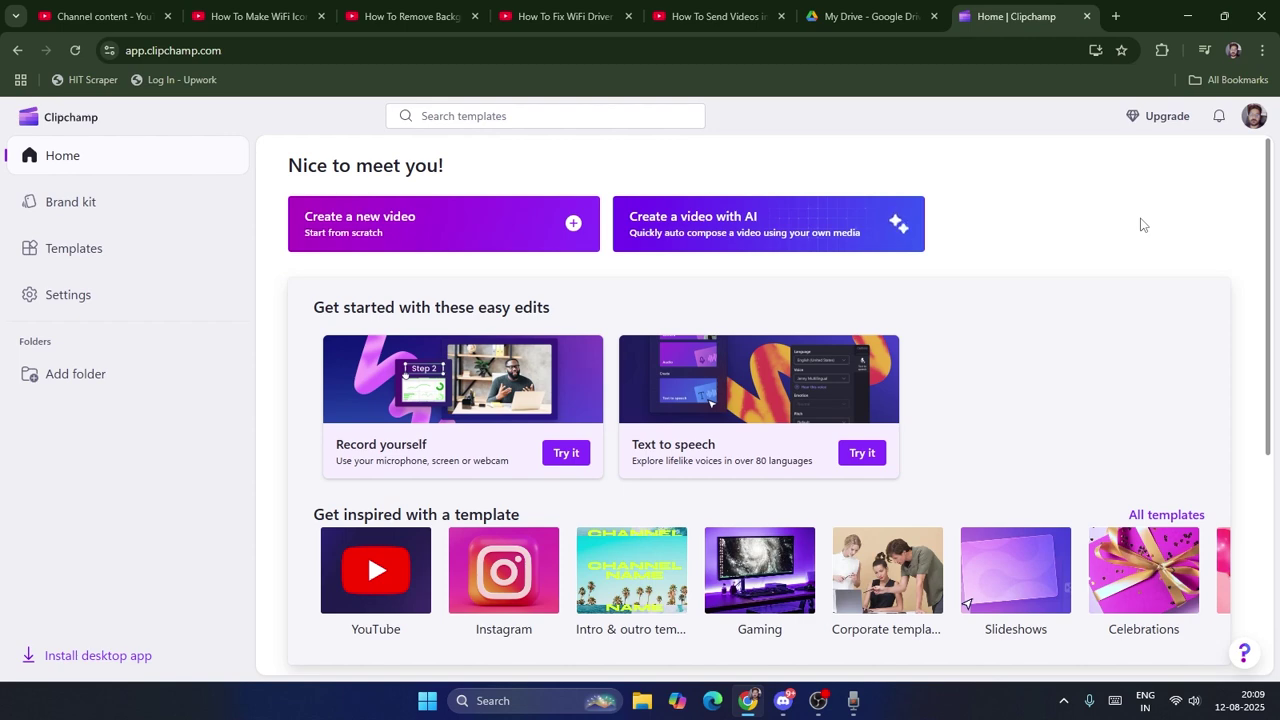
Review the Clipchamp Premium upgrade offer and its monthly and yearly plans, and close it.
left_click(1163, 116)
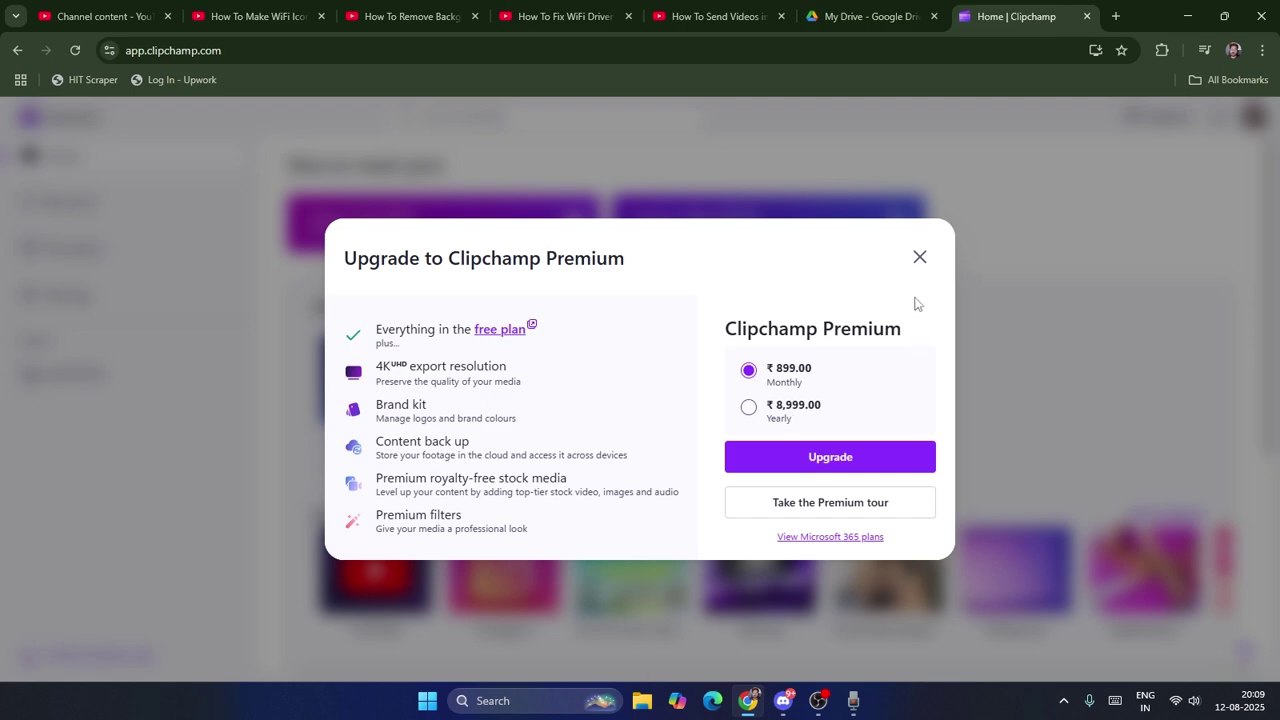
left_click(920, 258)
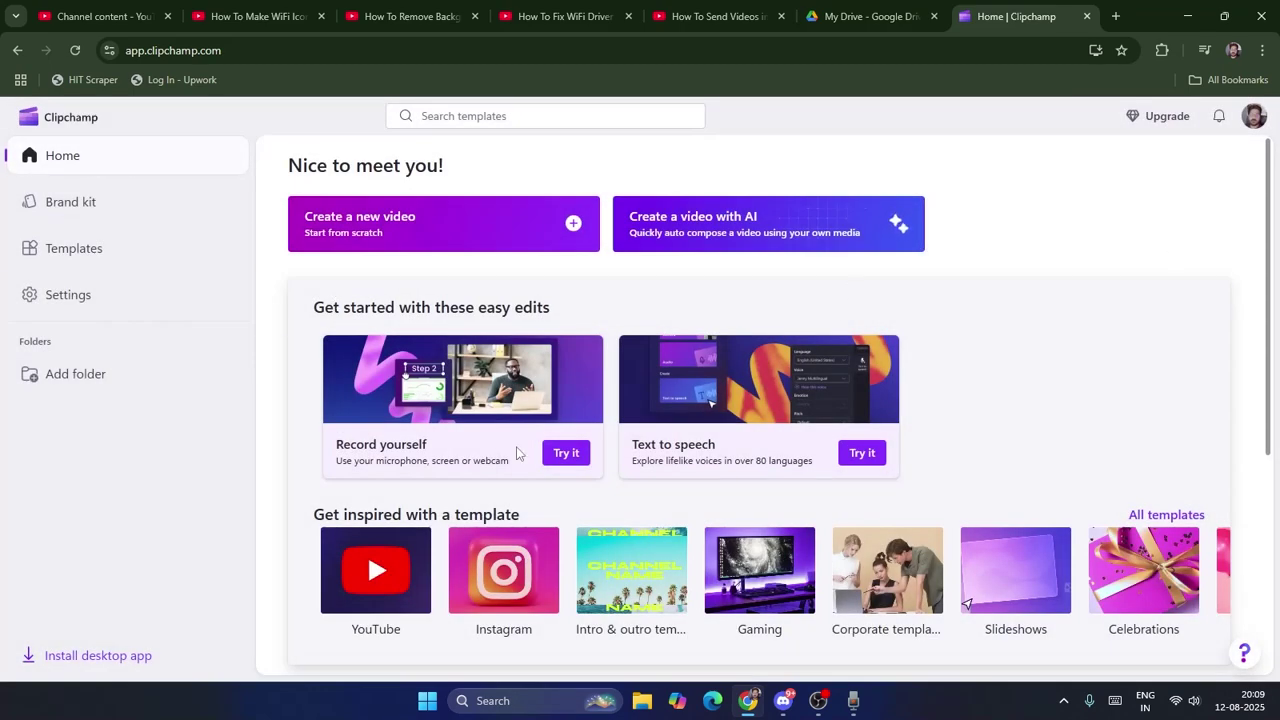
Create a new video from scratch and import "How to fix wifi missing from settings or not showing" from the Videos folder.
left_click(396, 224)
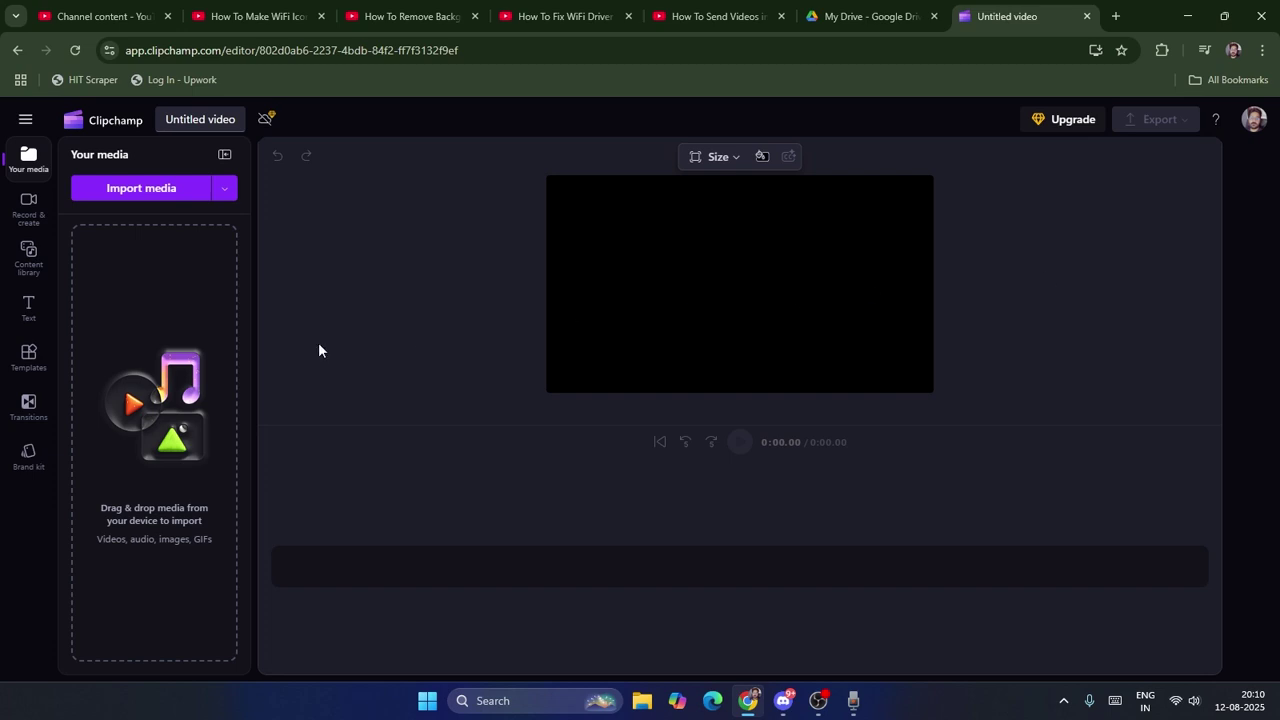
left_click(108, 194)
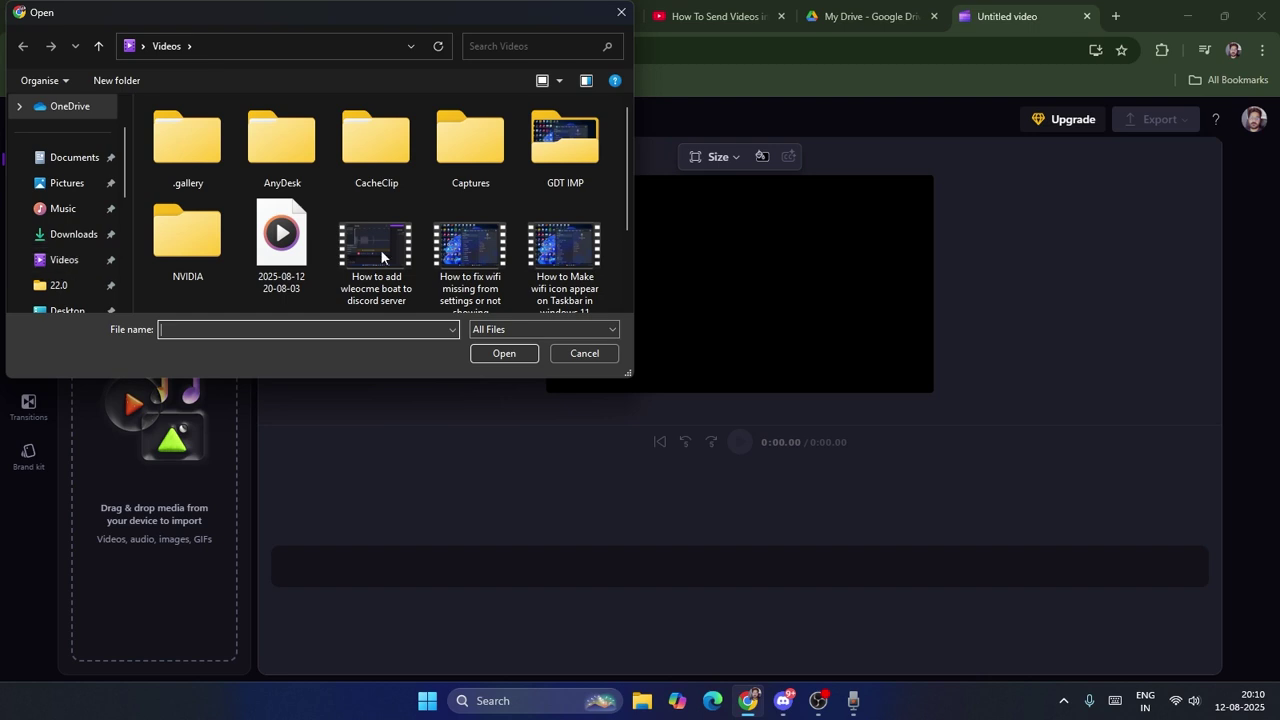
scroll(493, 240, "down", 1)
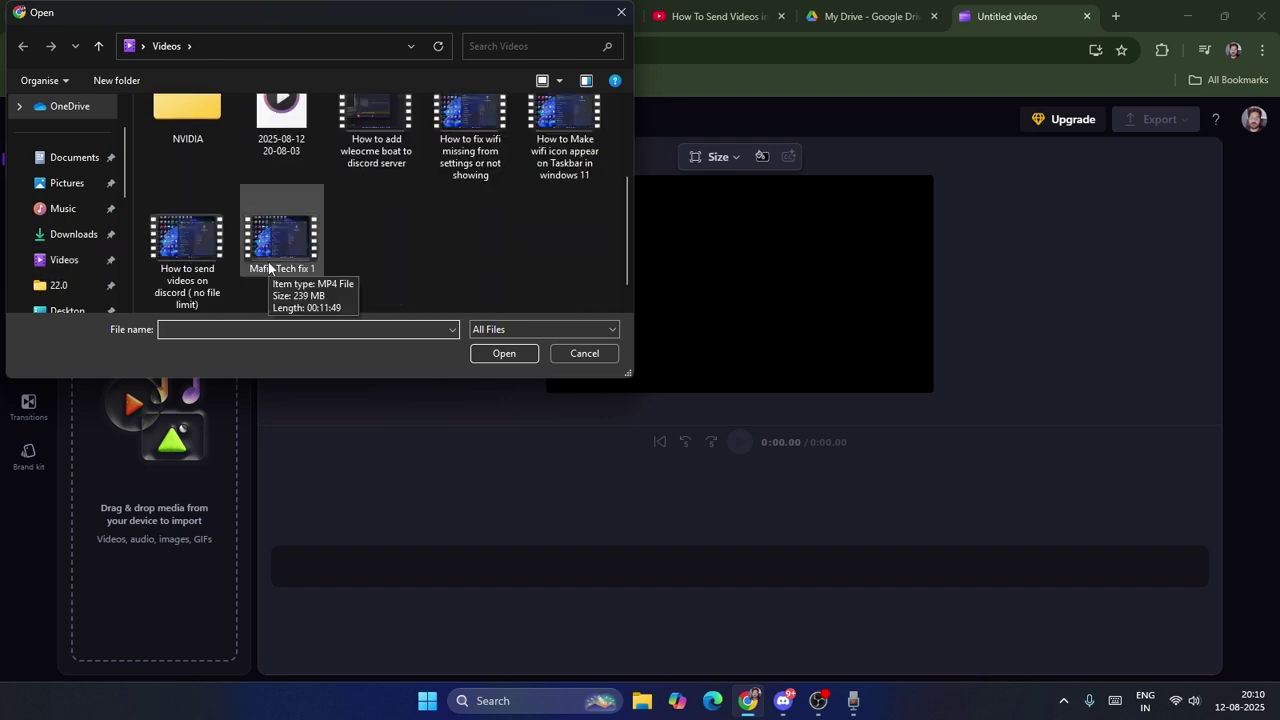
left_click(488, 165)
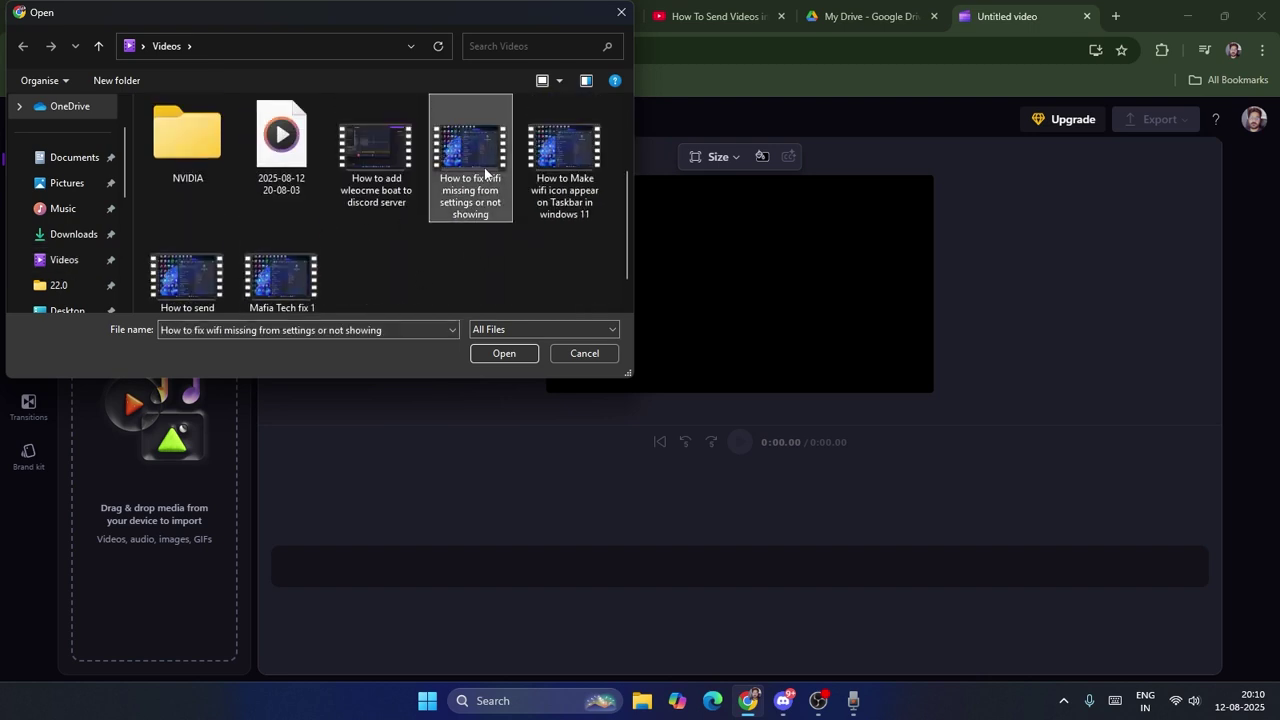
left_click(531, 355)
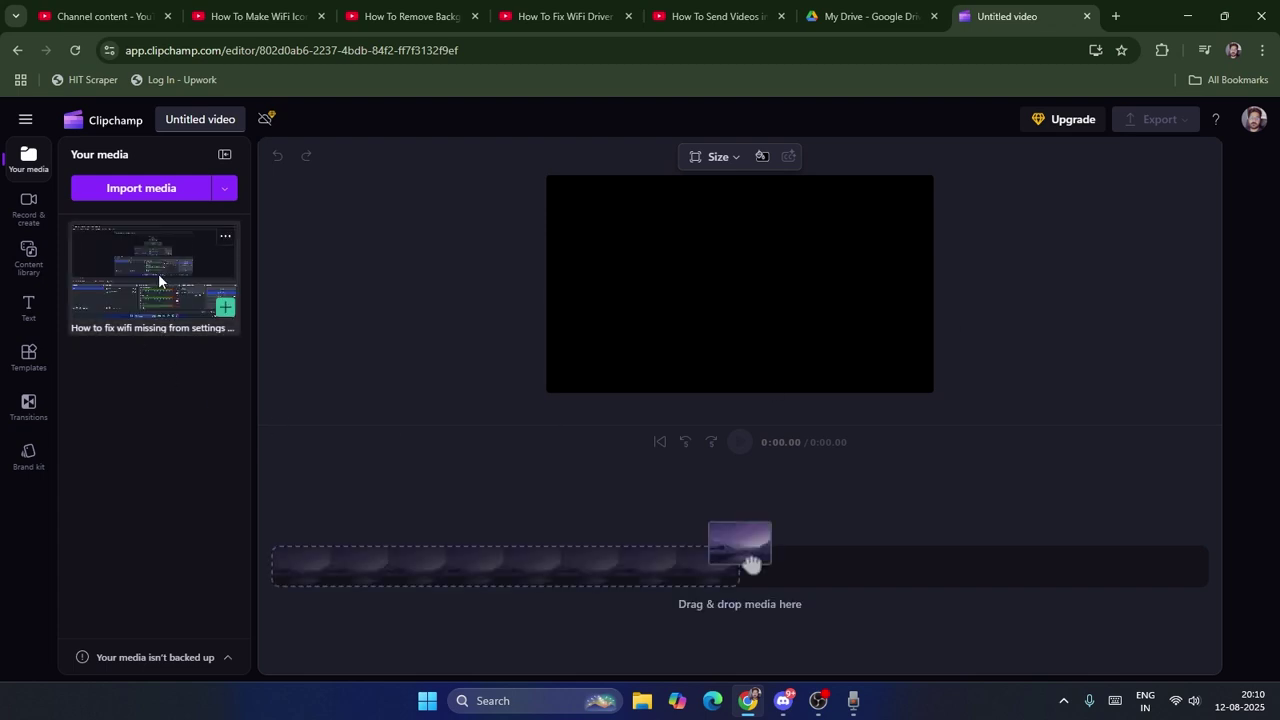
Place the imported video at the start of the timeline.
left_click(156, 278)
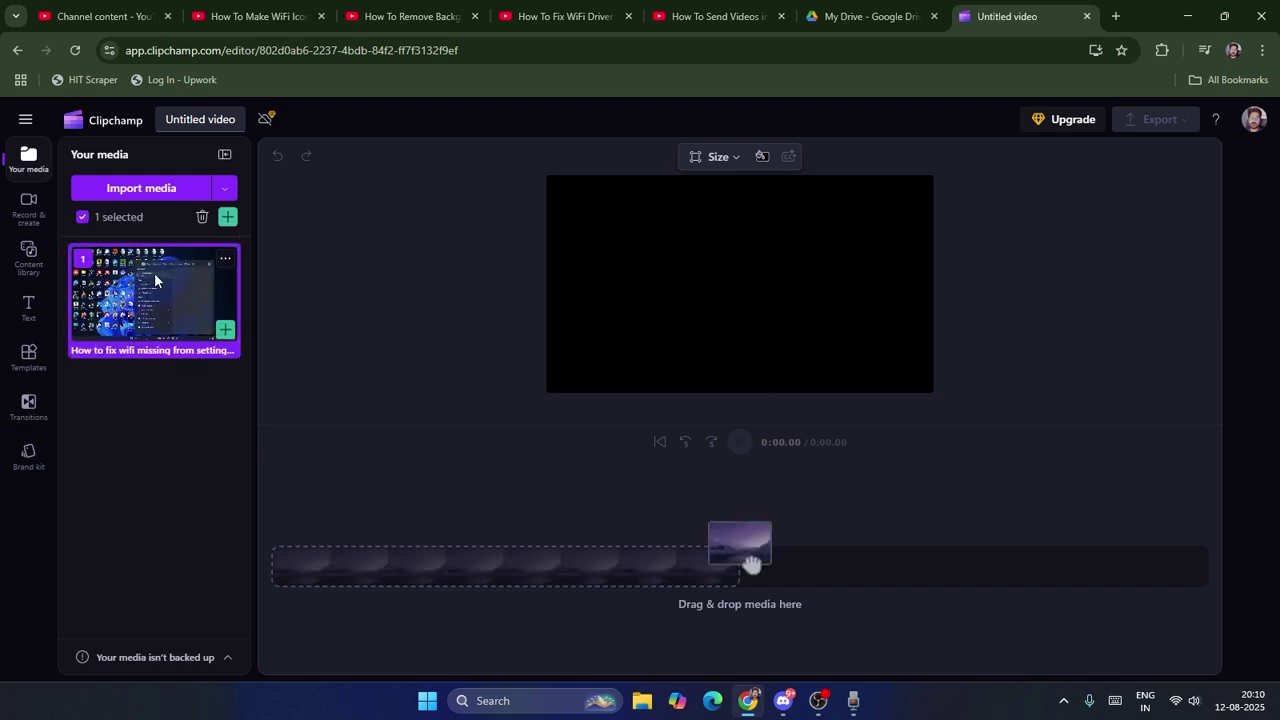
left_click_drag(155, 280, 506, 566)
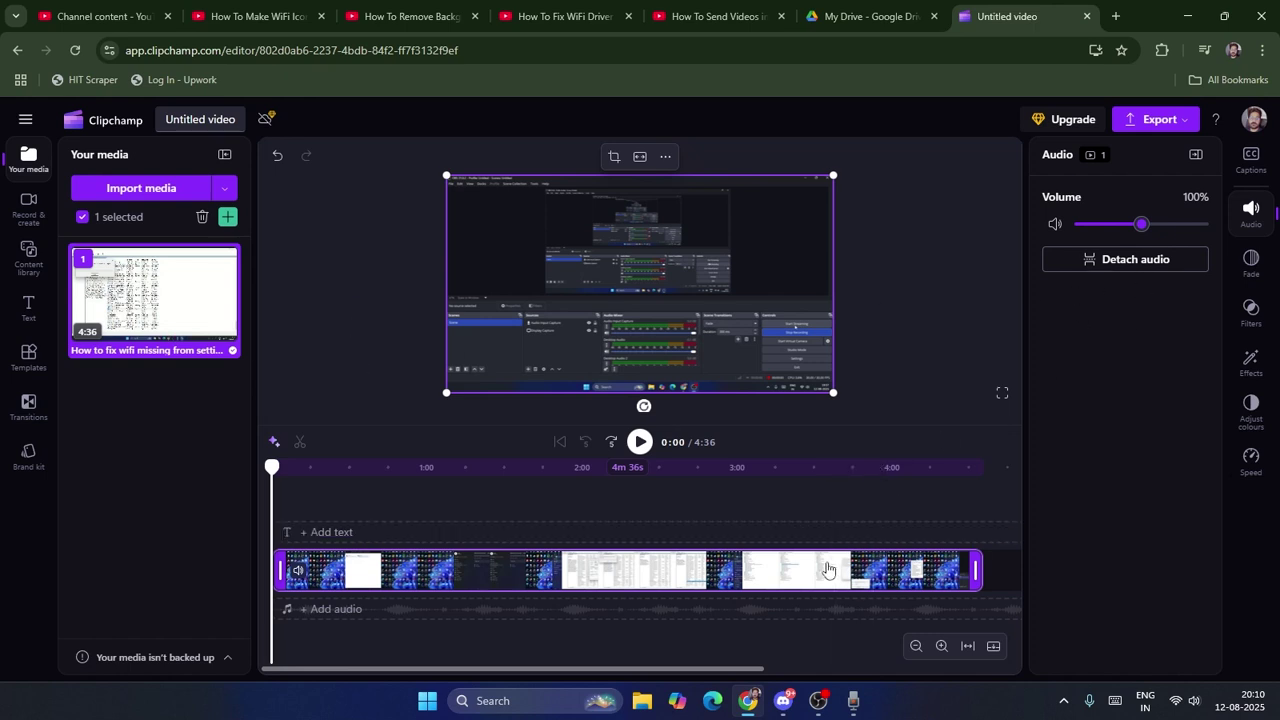
Detach the audio from the video clip and turn on noise suppression for the detached audio track.
left_click(1143, 264)
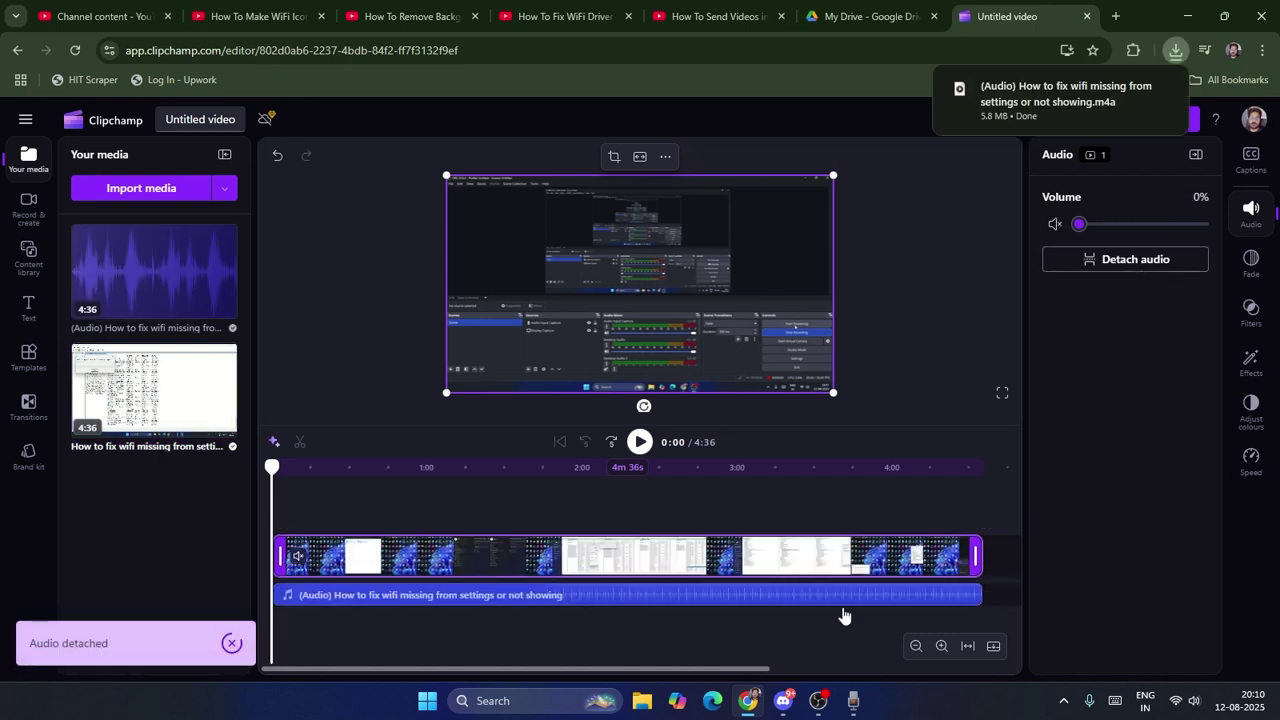
left_click(563, 601)
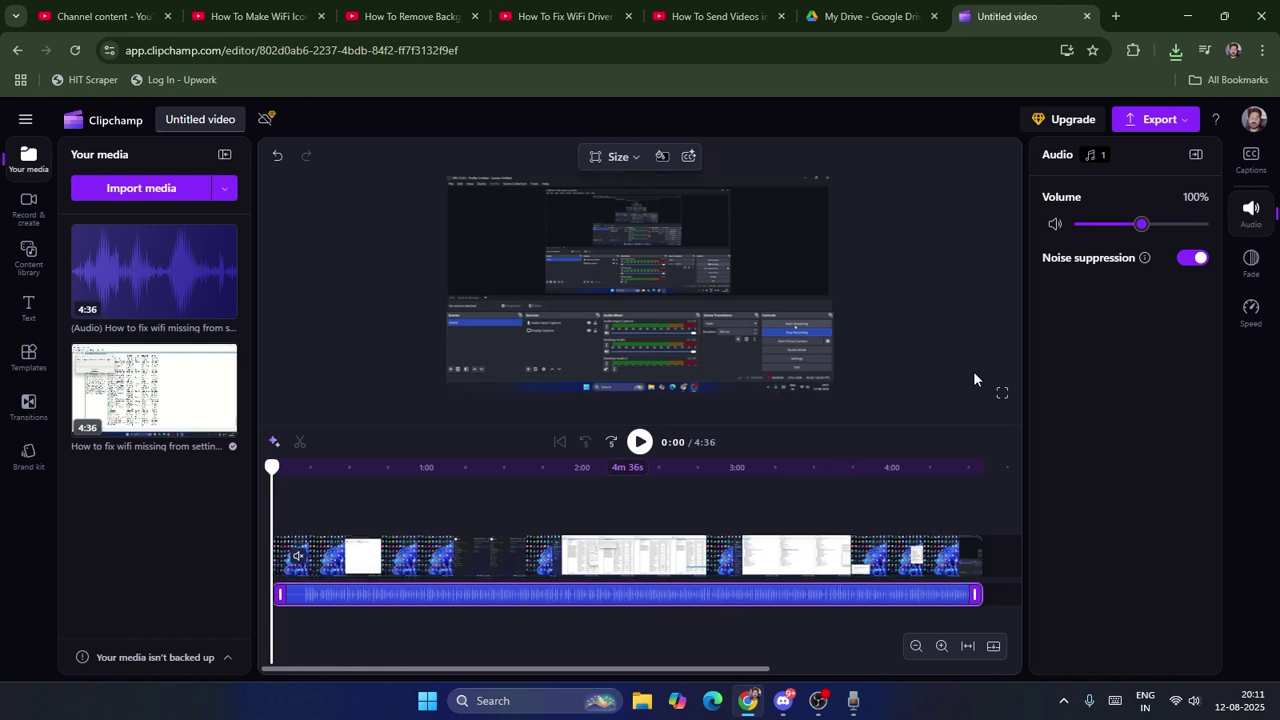
Start exporting the video at 480p, and cancel the running export to return to the editor.
left_click(1176, 124)
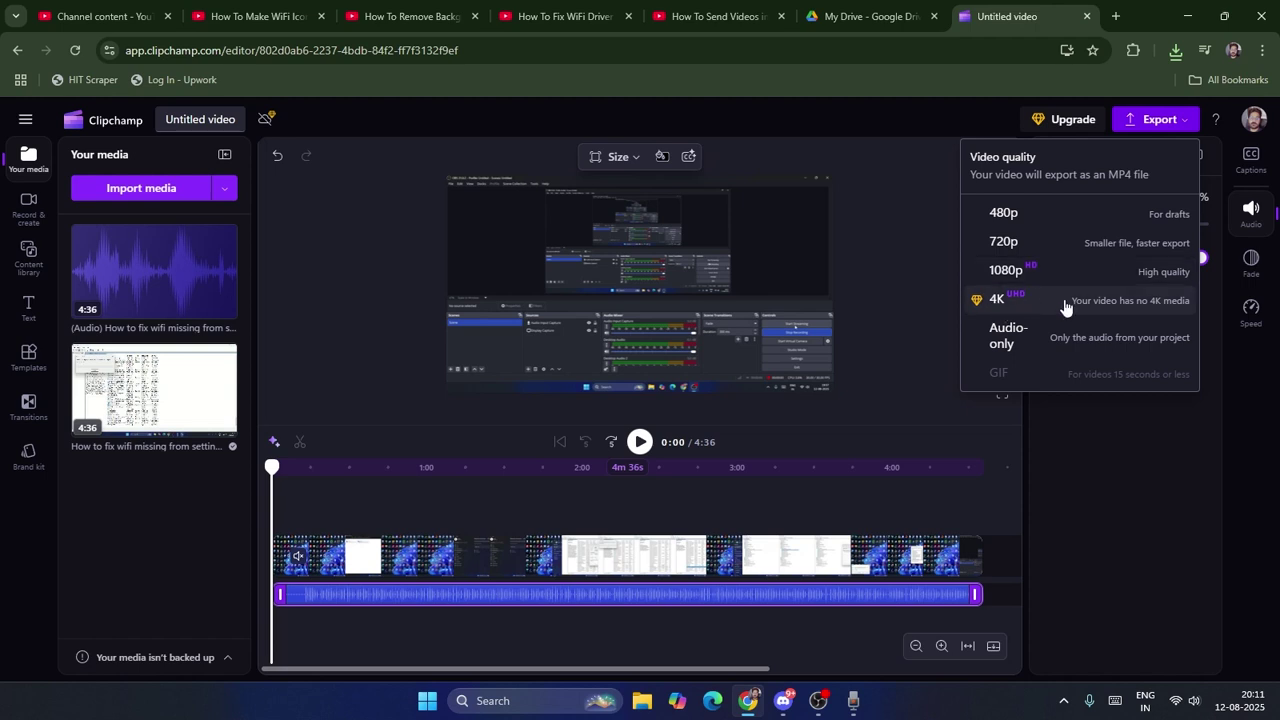
left_click(1050, 206)
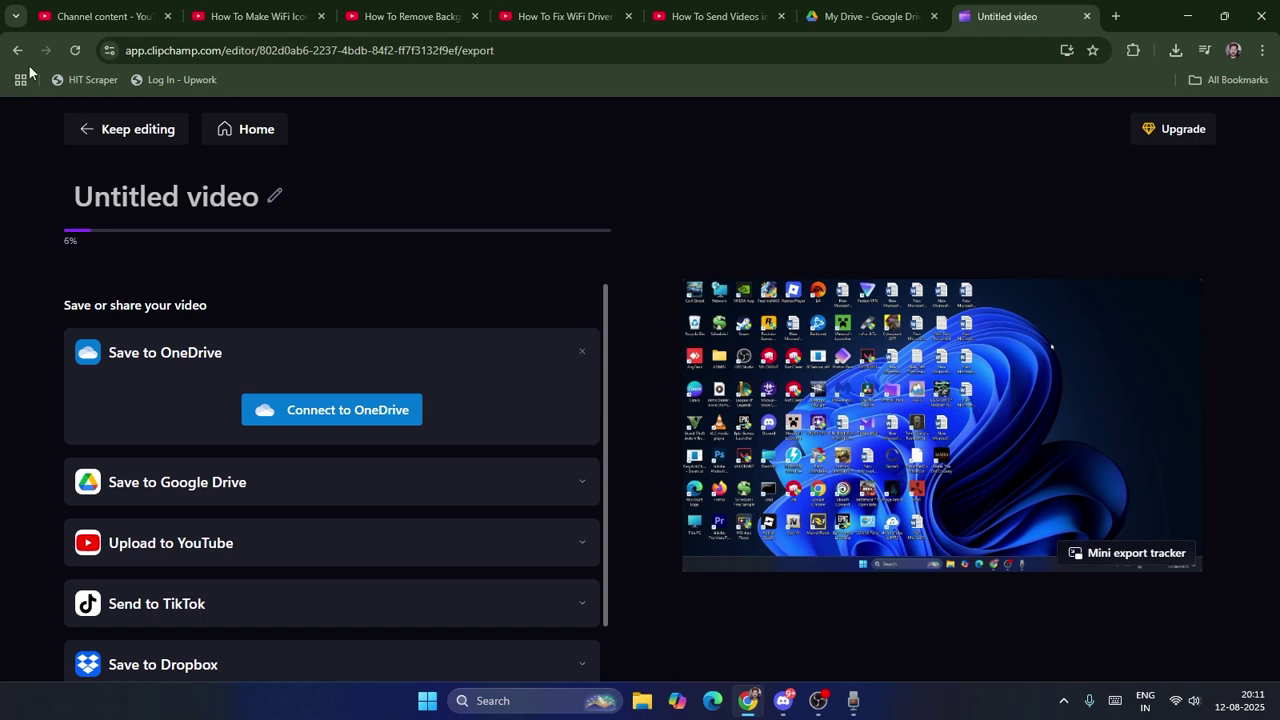
left_click(84, 131)
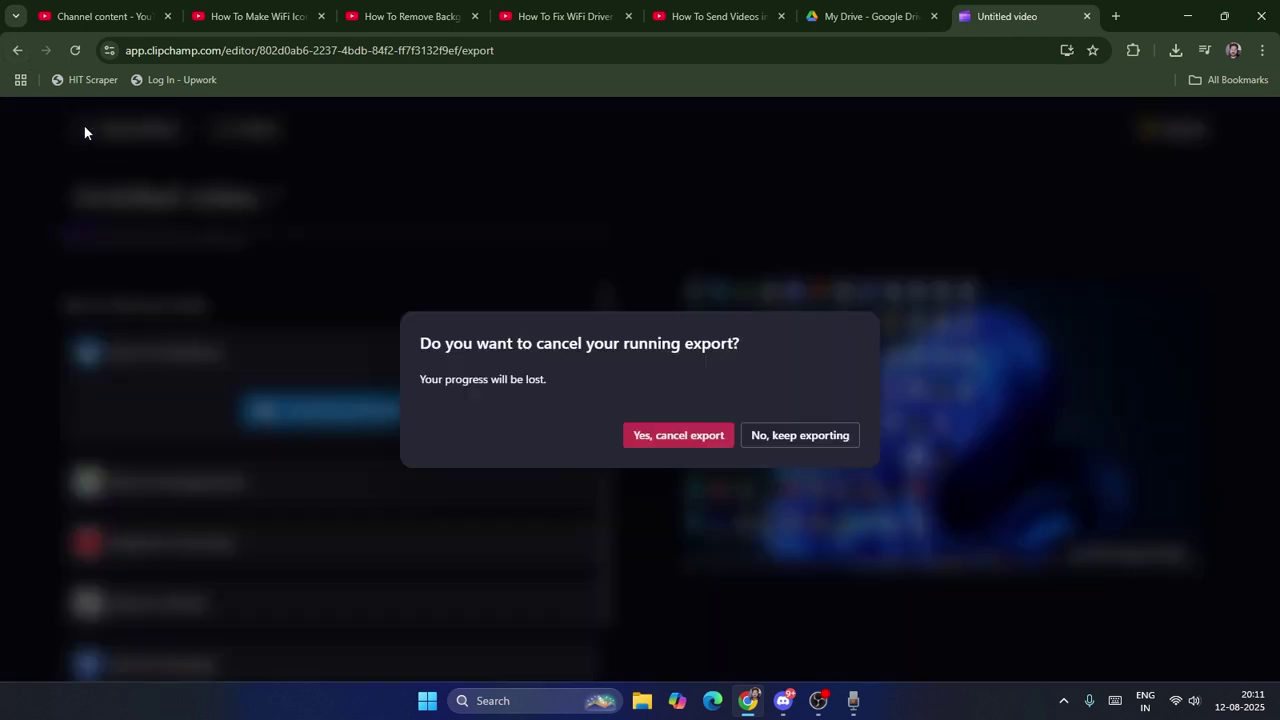
left_click(711, 440)
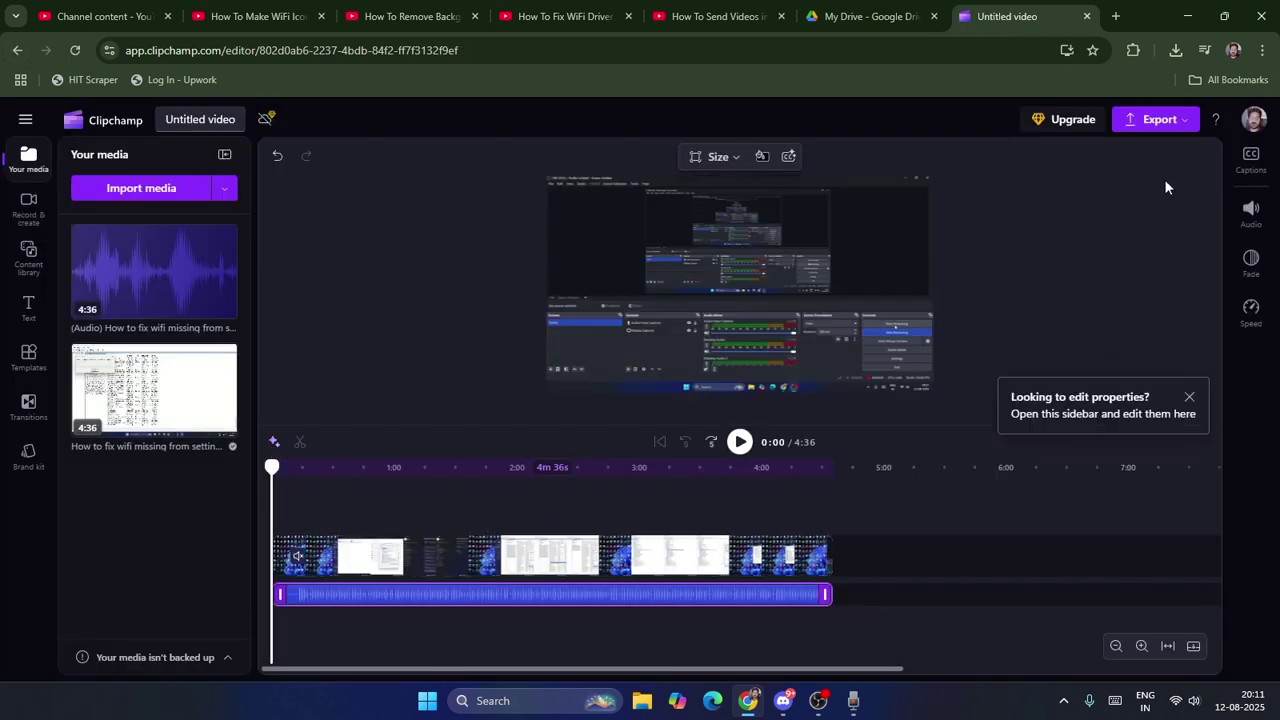
left_click(1155, 119)
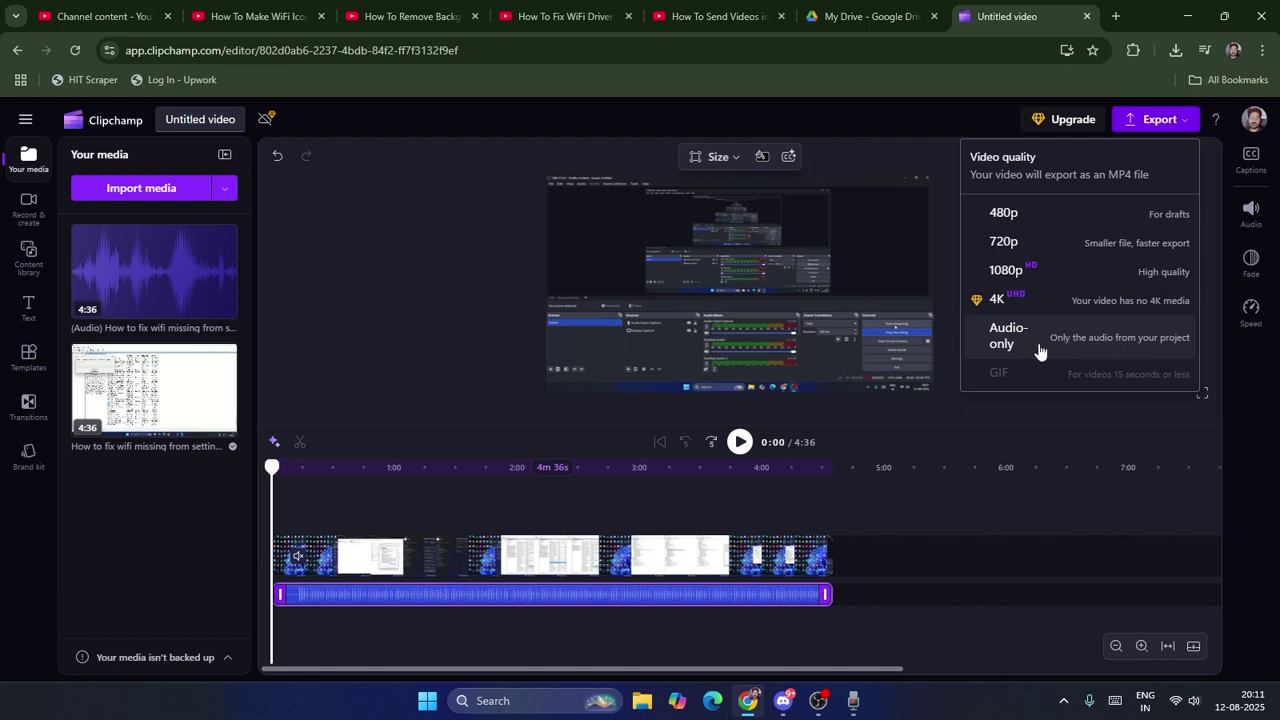
left_click(902, 156)
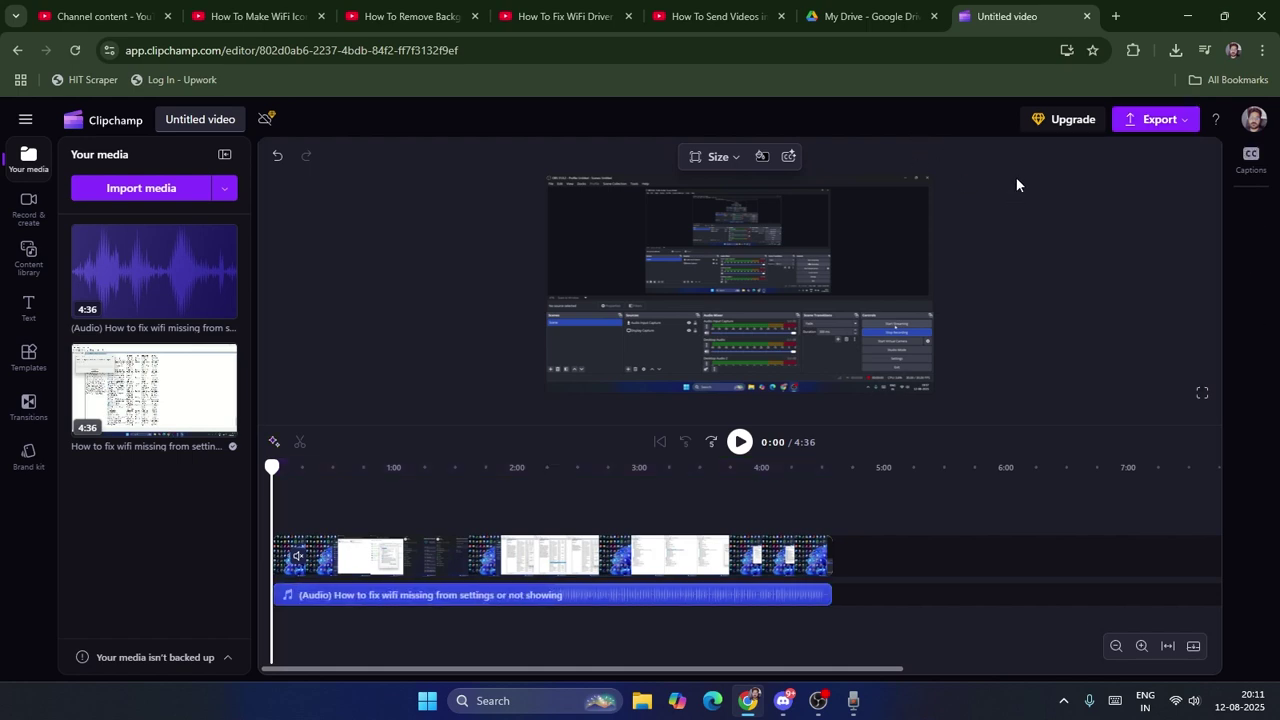
Close the Clipchamp project tab and minimize the browser to return to the desktop.
left_click(1087, 16)
double_click(1172, 25)
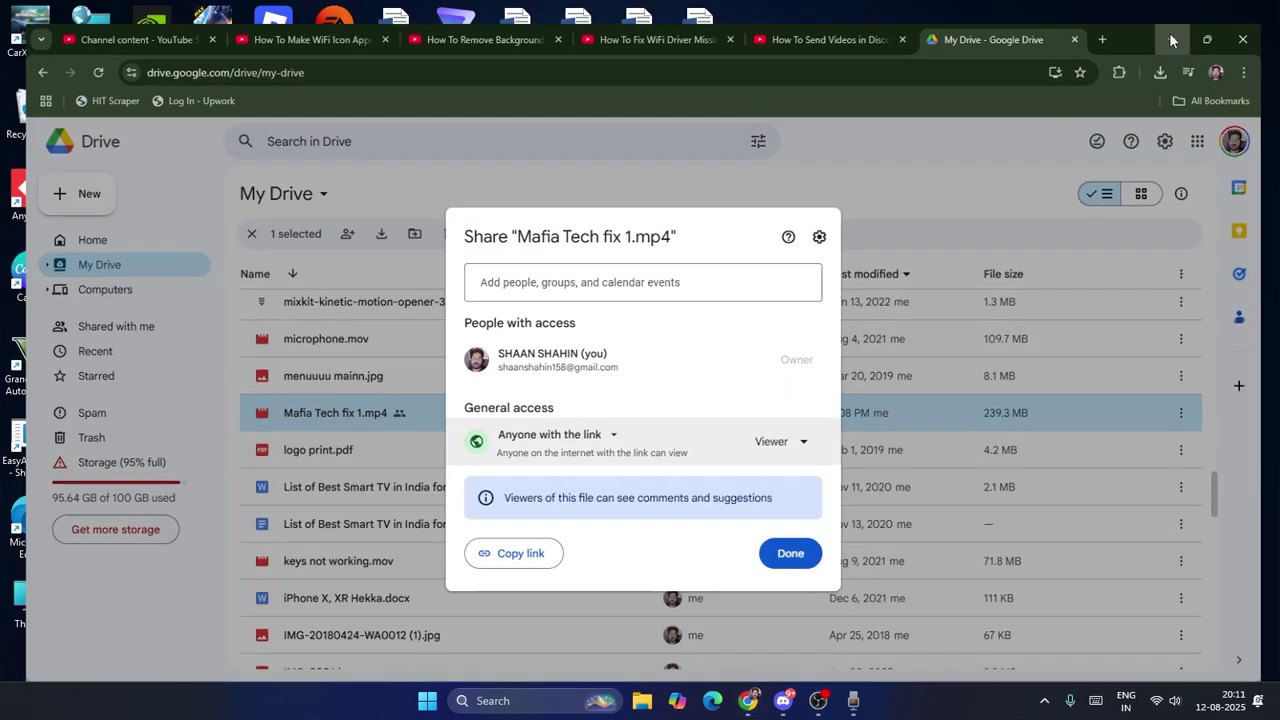
left_click(1171, 39)
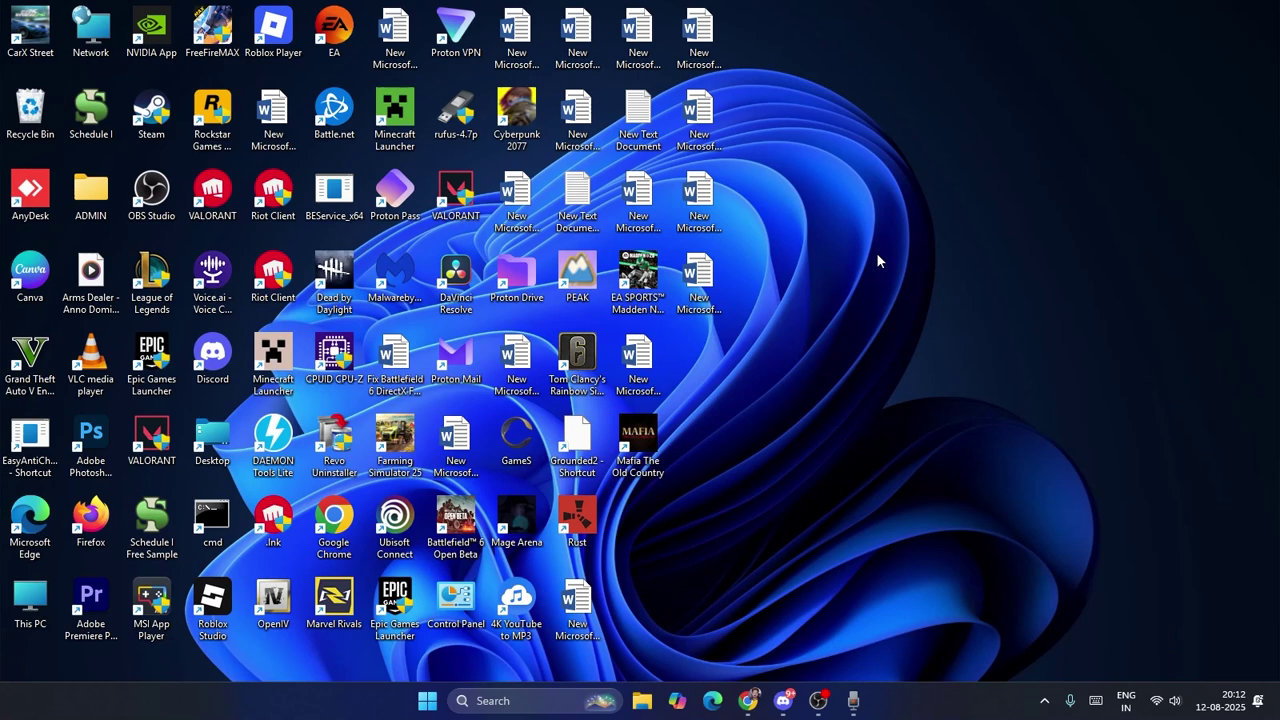